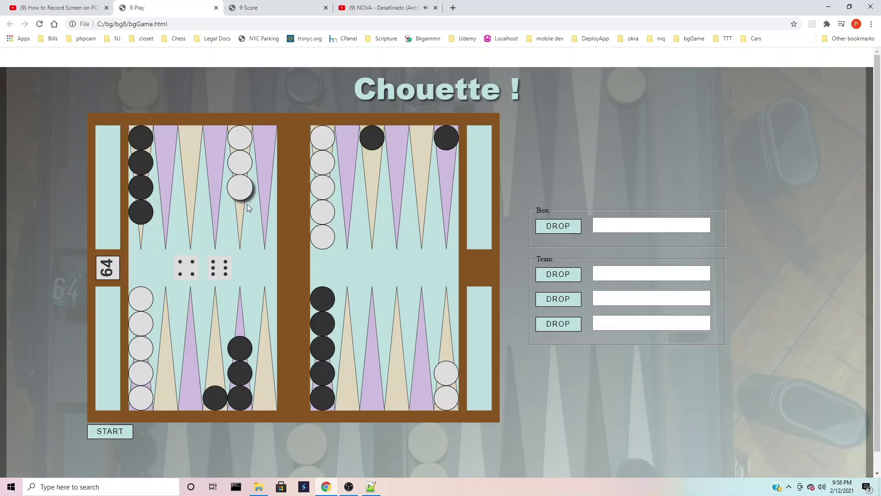
# - Play White's 4-6 roll by moving one checker each from its 8-point and 6-point to its 2-point, and end the turn
pyautogui.click(245, 196)
pyautogui.click(314, 234)
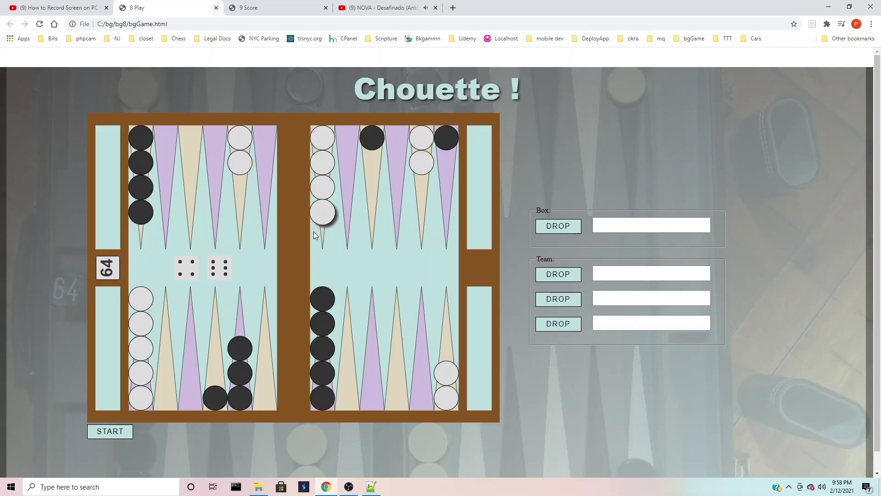
pyautogui.click(225, 271)
# - Roll Black's dice, move one checker each from its 8-point and 6-point to its 5-point, and end the turn
pyautogui.click(390, 267)
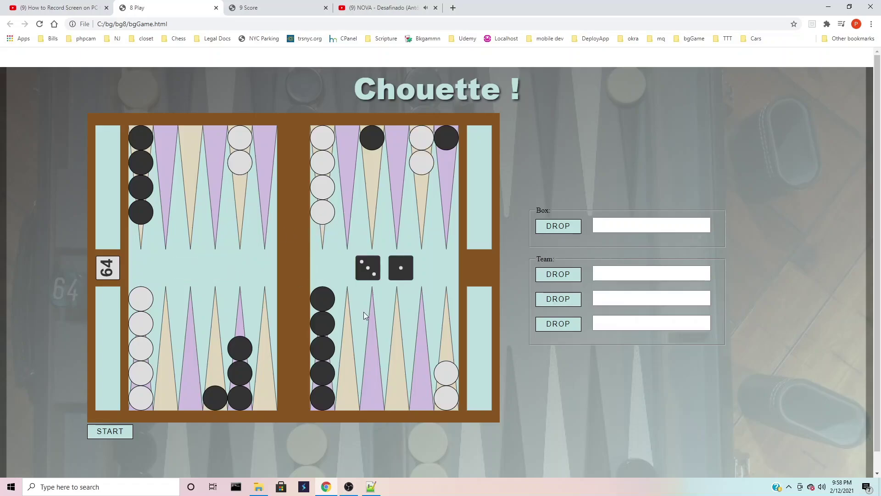
pyautogui.click(251, 349)
pyautogui.click(334, 301)
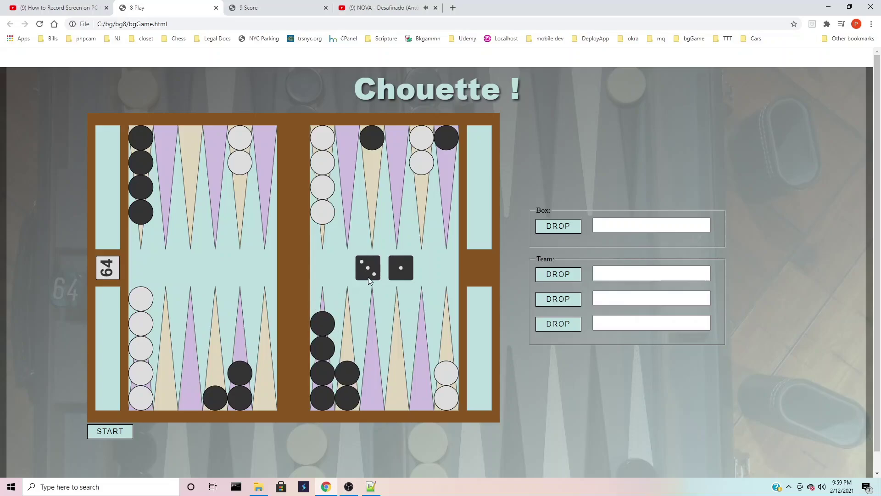
pyautogui.click(369, 272)
# - Roll White's dice and move one White back checker six points out of Black's home board
pyautogui.click(216, 273)
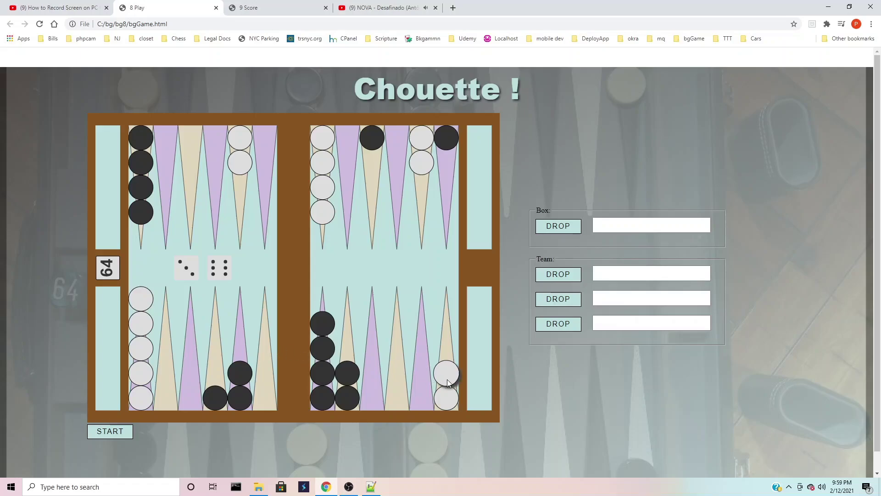
pyautogui.moveTo(447, 379); pyautogui.dragTo(265, 402)
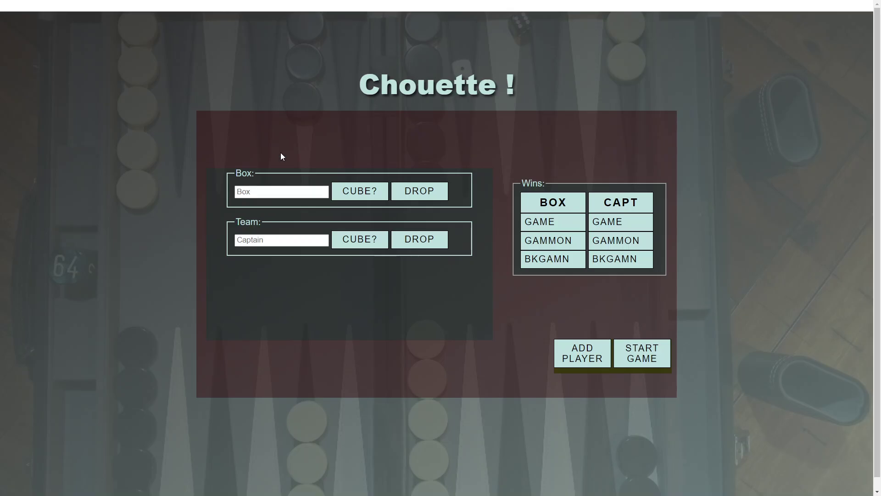
# - Enter the names of the box player and the team captain on the Chouette scoring page
pyautogui.click(286, 189)
pyautogui.write('Al')
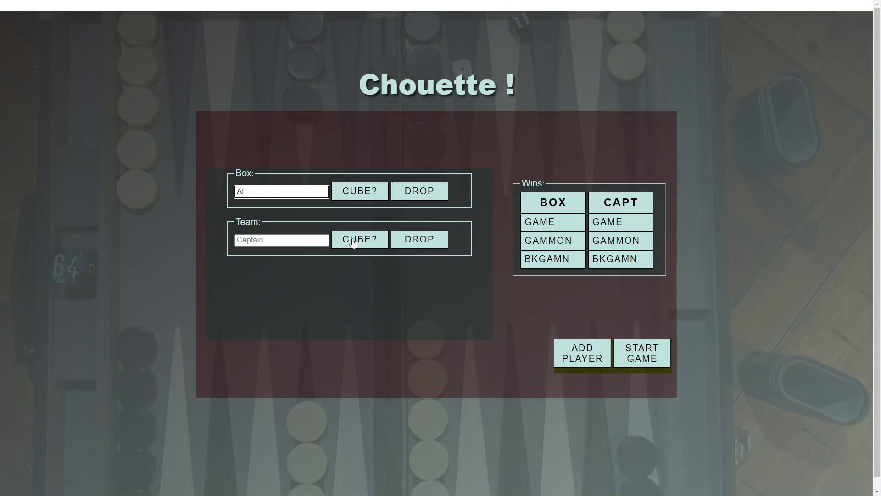
pyautogui.click(281, 240)
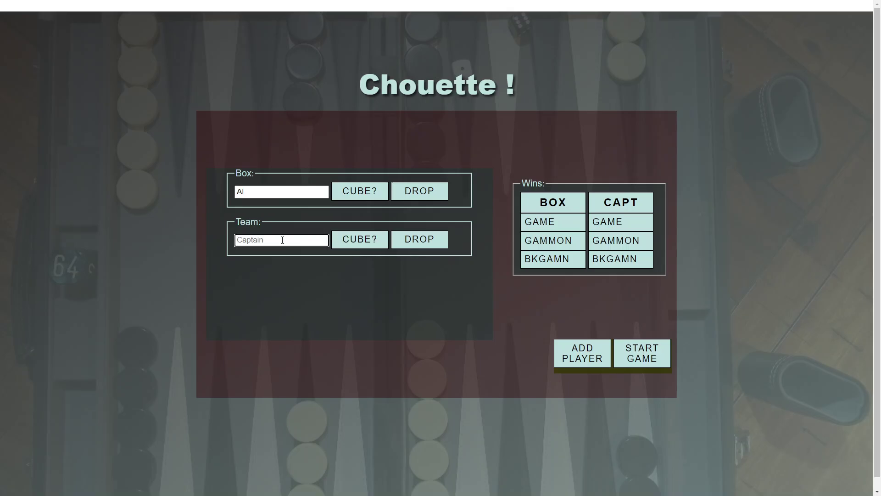
pyautogui.write('Ben')
# - Add two more players to the team, enter their names, and start the game
pyautogui.click(577, 357)
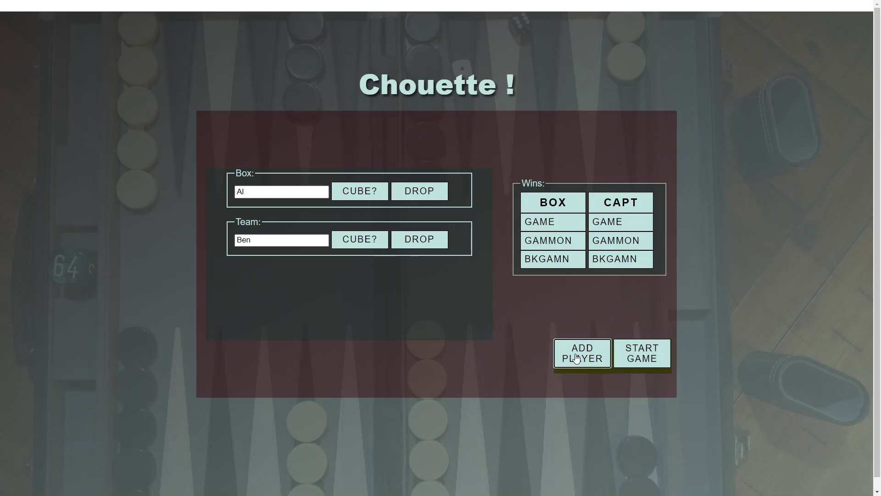
pyautogui.write('Carl')
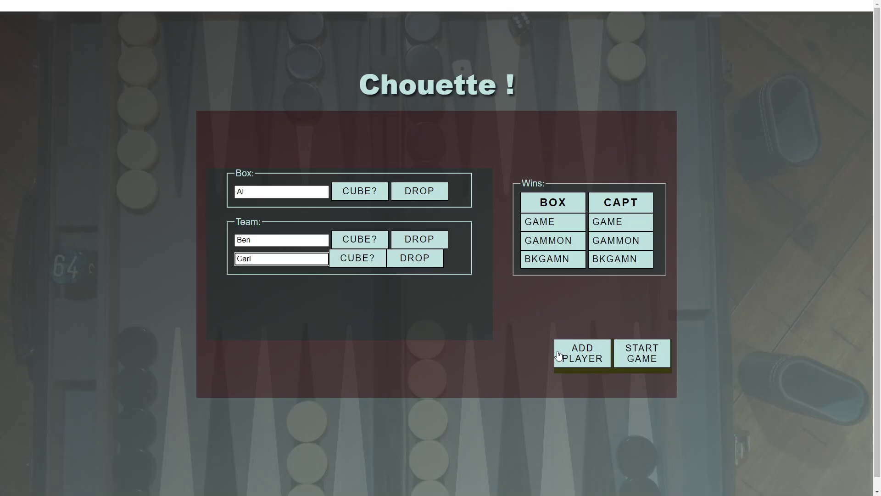
pyautogui.click(592, 360)
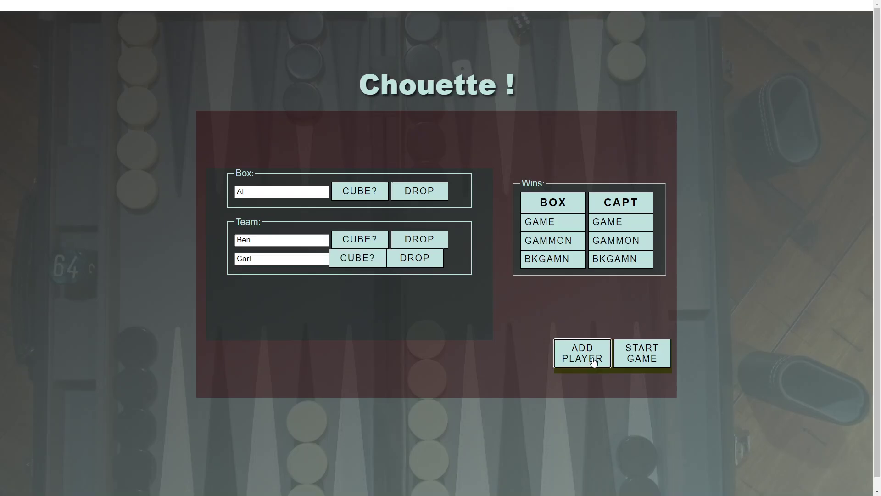
pyautogui.write('Da')
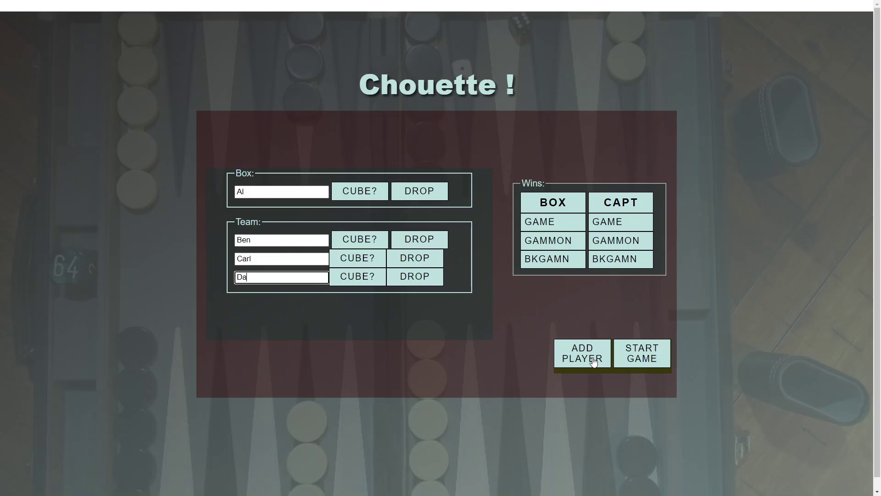
pyautogui.write('vid')
pyautogui.click(651, 359)
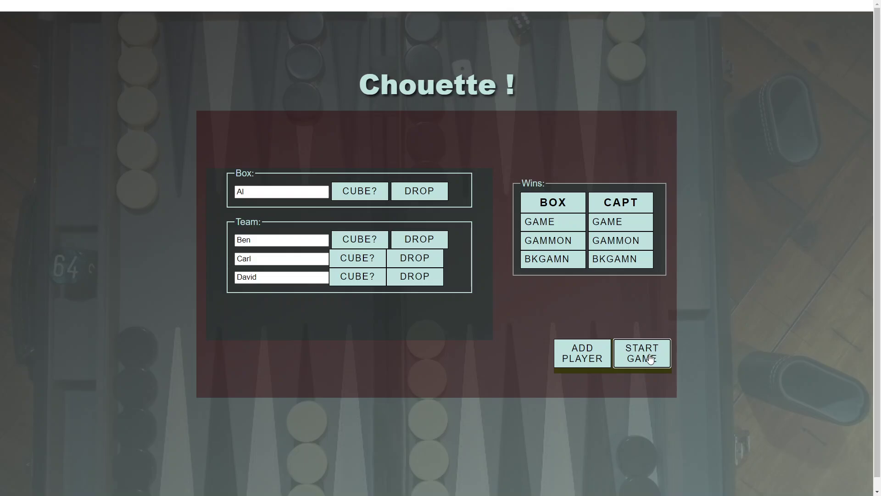
# - Review the "Box wins No cubes no drops" slide in PowerPoint and record a single-game win for the box on the Chouette page in Chrome
pyautogui.hotkey('alt', 'Tab')
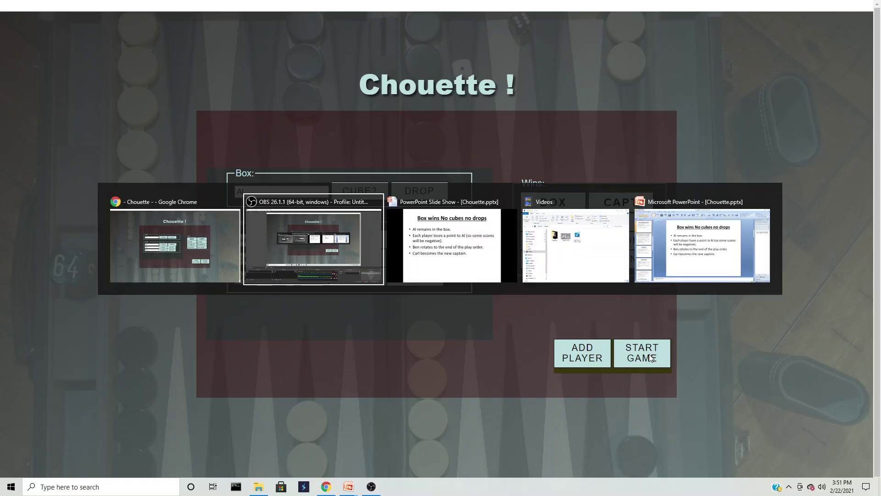
pyautogui.hotkey('alt', 'Tab')
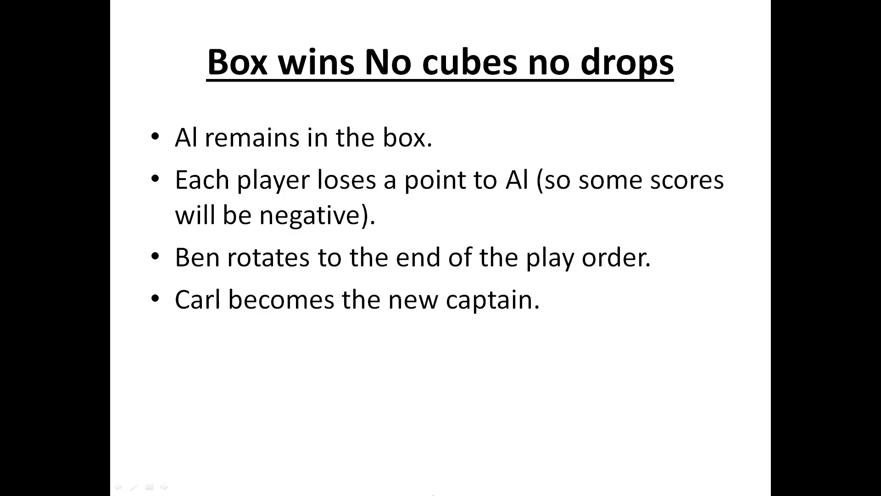
pyautogui.hotkey('alt', 'Tab')
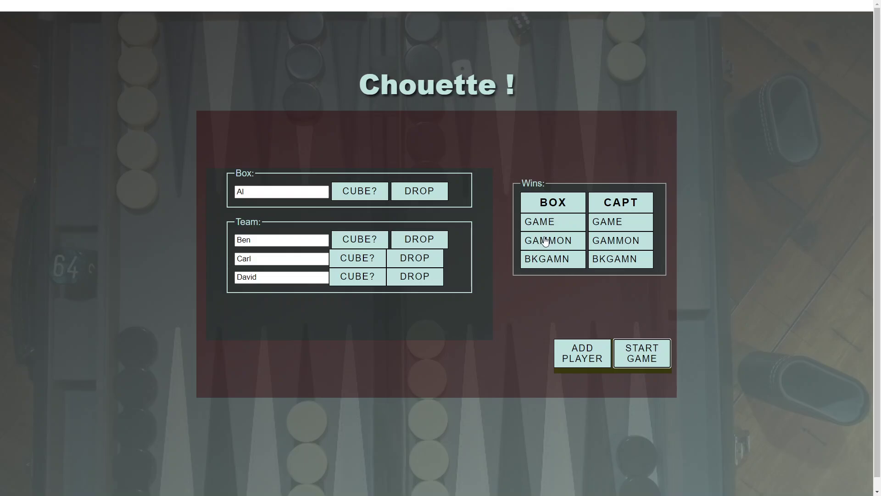
pyautogui.click(547, 223)
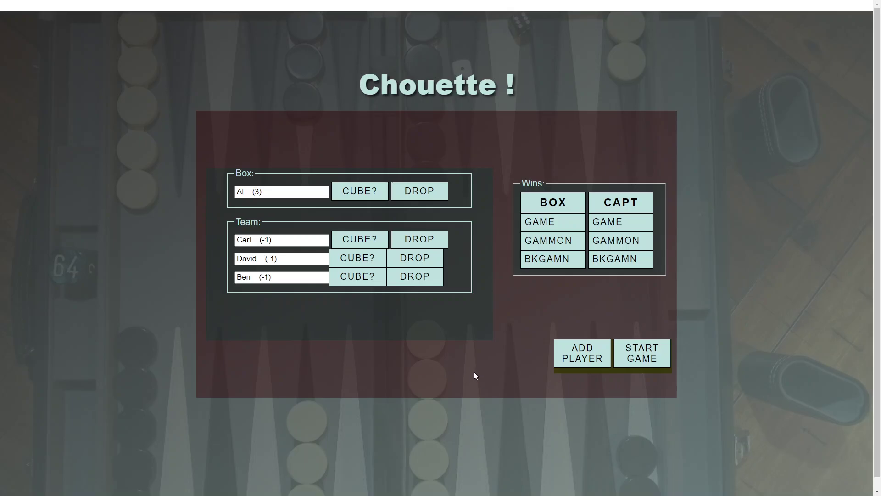
# - Switch to the PowerPoint slide show and advance to the "Team passes the cube; box accepts" slide
pyautogui.hotkey('alt', 'Tab')
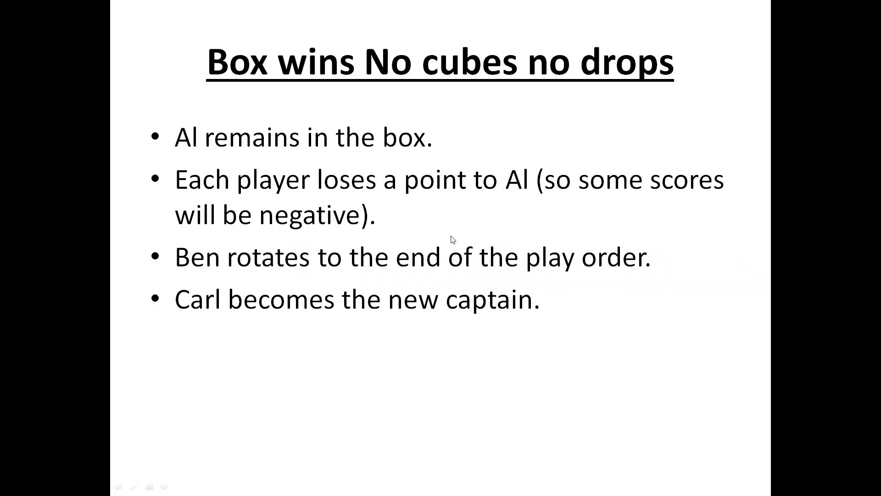
pyautogui.click(452, 252)
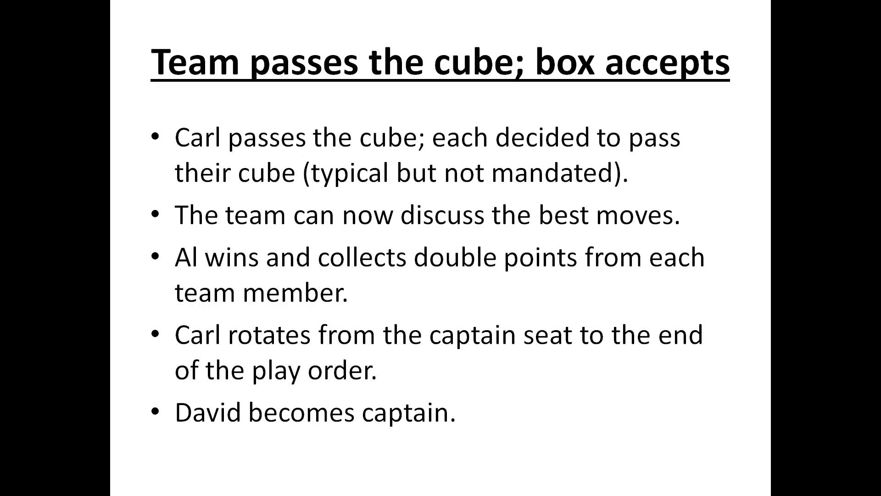
# - On the Chouette page in Chrome, offer and accept the captain's cube, and record a single-game win for the box
pyautogui.hotkey('alt', 'Tab')
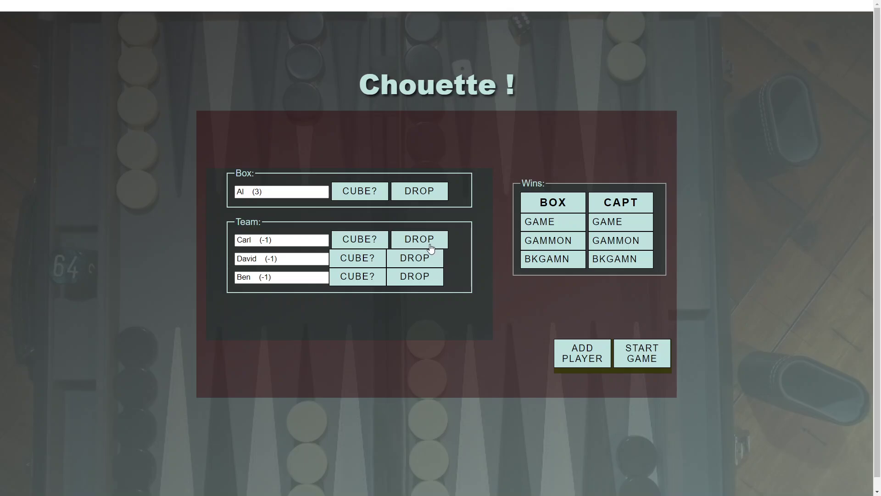
pyautogui.click(359, 241)
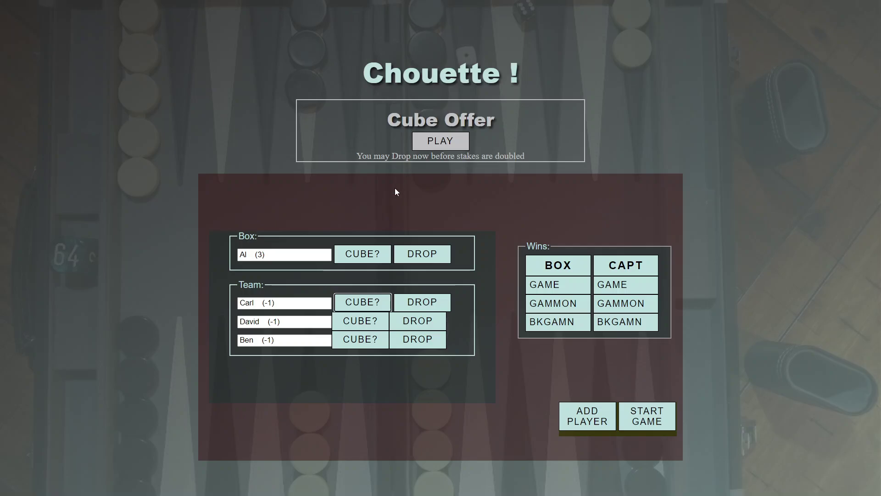
pyautogui.click(443, 141)
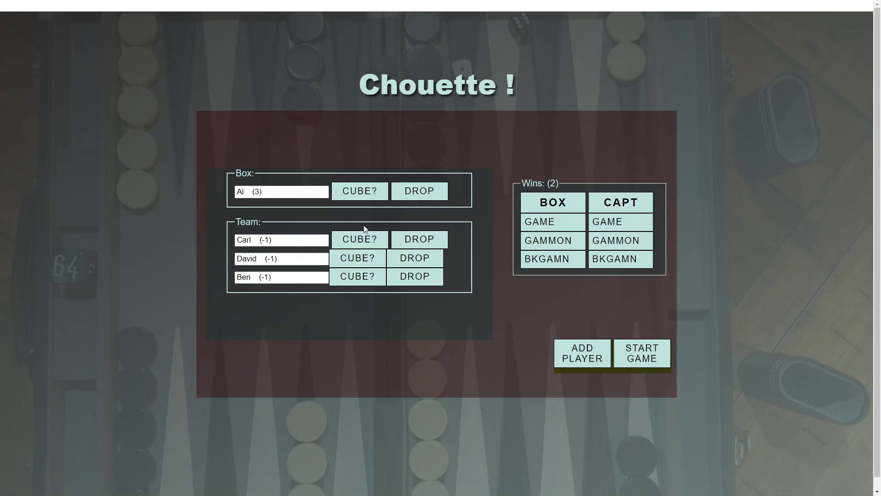
pyautogui.click(551, 225)
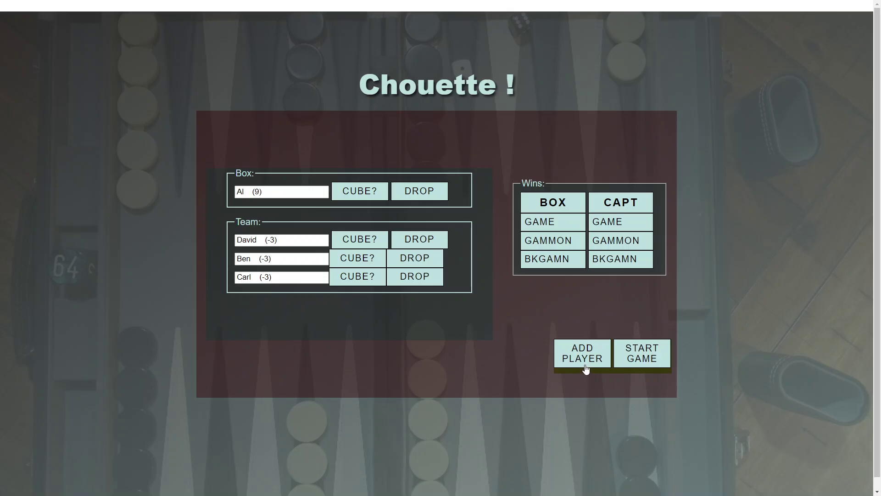
# - Switch to the PowerPoint slide show and advance to the "The box loses" slide
pyautogui.hotkey('alt', 'Tab')
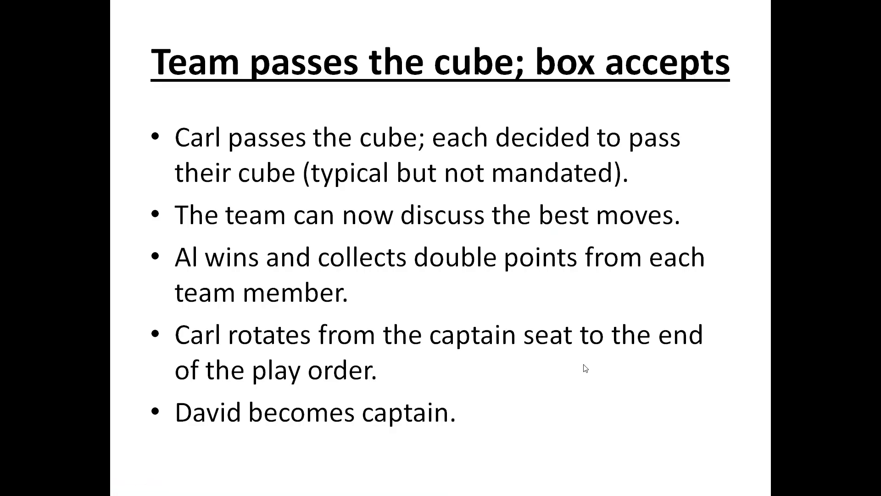
pyautogui.click(552, 367)
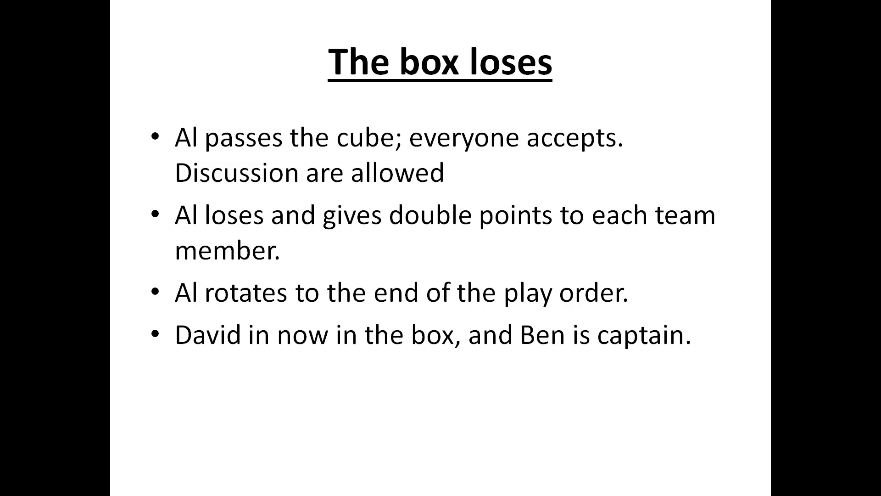
# - On the Chouette page in Chrome, offer and accept the box player's cube, and record a single-game win for the captain
pyautogui.hotkey('alt', 'Tab')
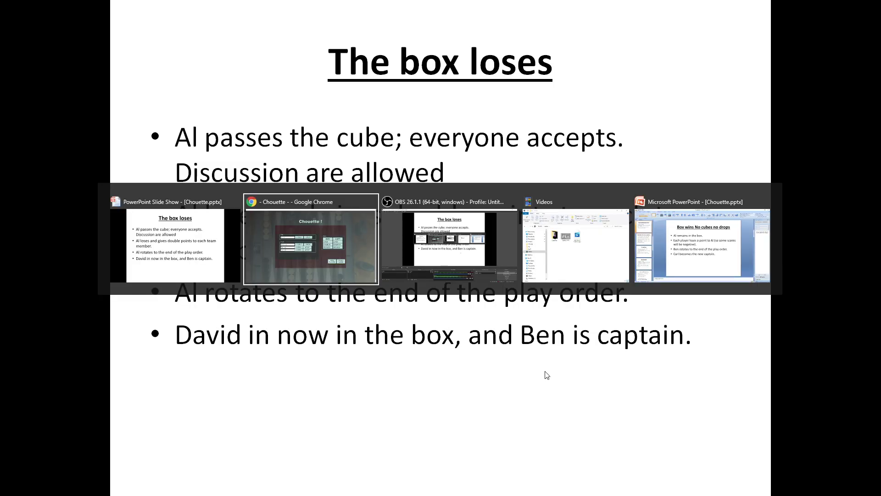
pyautogui.press('Tab')
pyautogui.hotkey('alt', 'Tab')
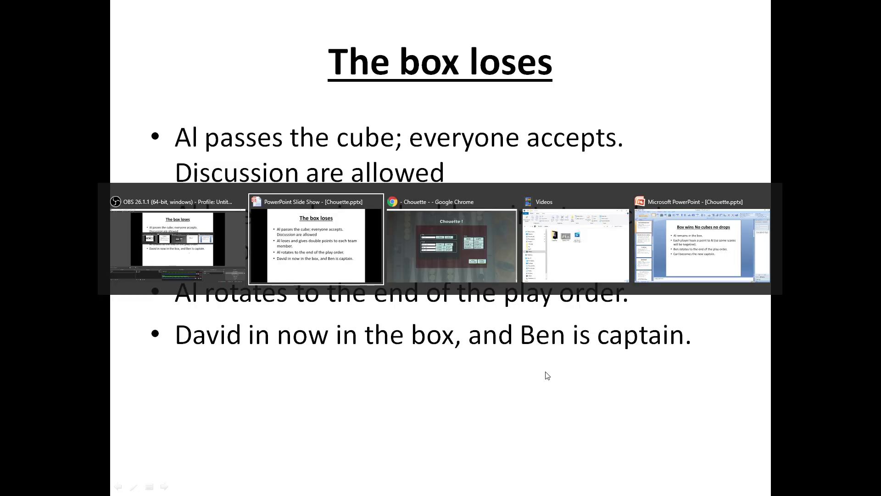
pyautogui.press('Tab')
pyautogui.press('Tab')
pyautogui.press('Tab')
pyautogui.press('Tab')
pyautogui.press('Tab')
pyautogui.press('Tab')
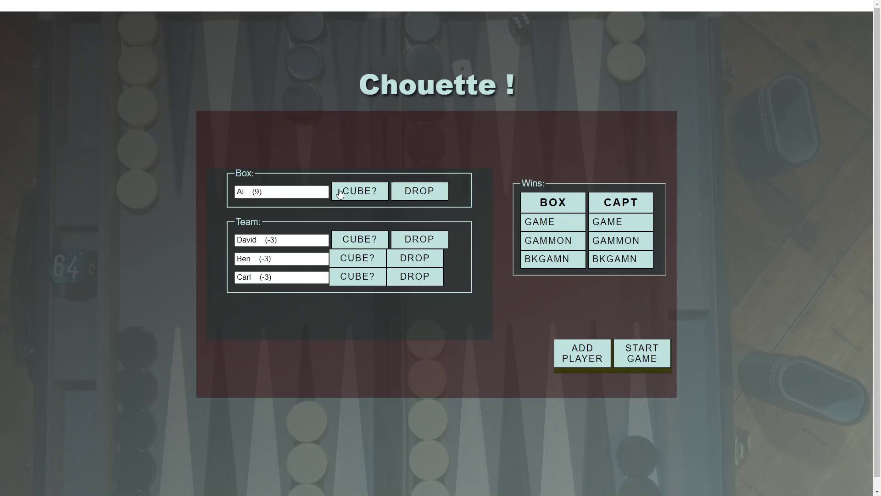
pyautogui.click(360, 194)
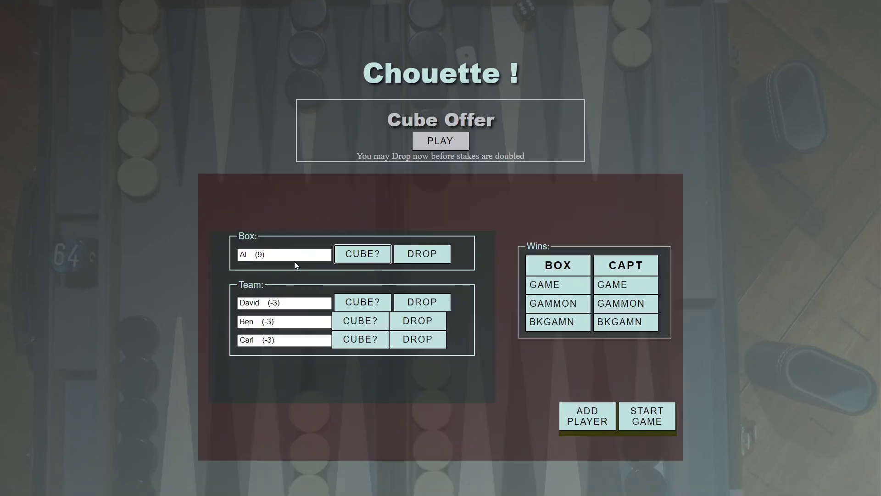
pyautogui.click(446, 143)
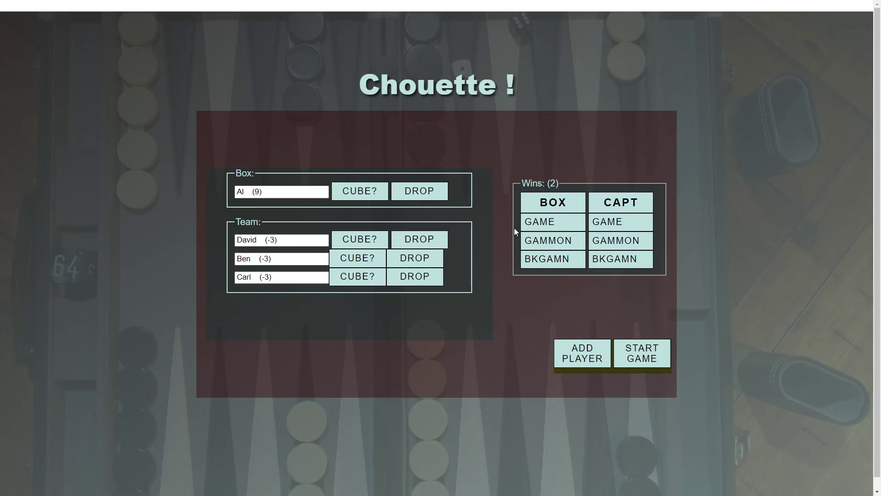
pyautogui.click(621, 227)
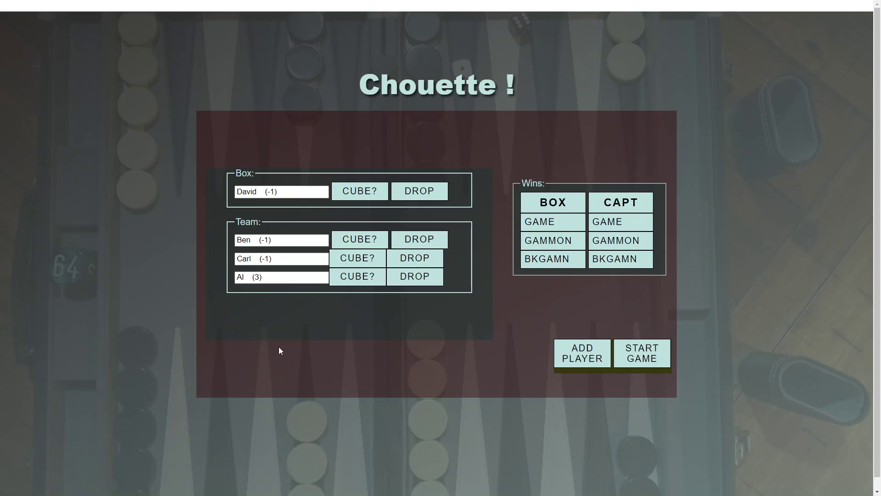
# - Switch to the PowerPoint slide show and advance to the "Cube dropped" slide
pyautogui.hotkey('alt', 'Tab')
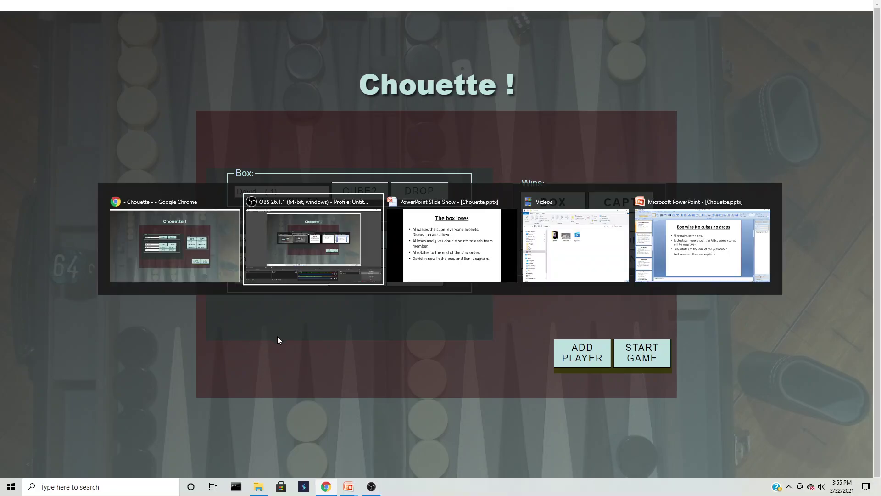
pyautogui.hotkey('alt', 'Tab')
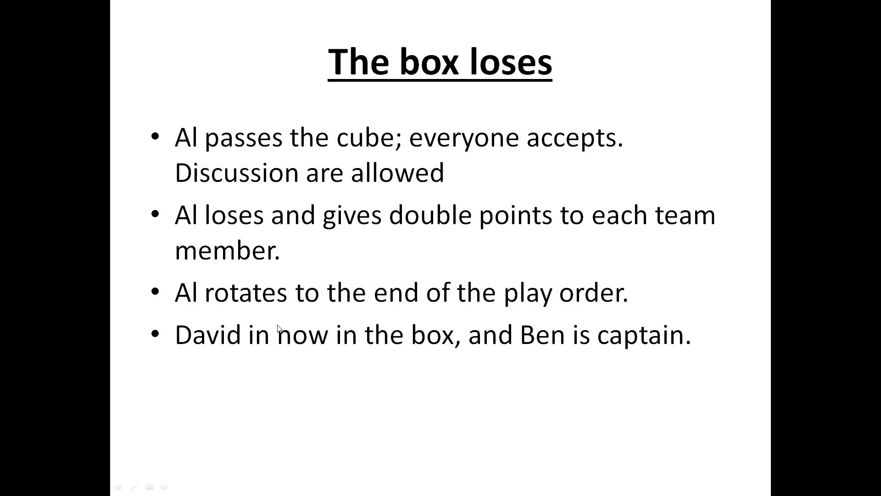
pyautogui.click(278, 331)
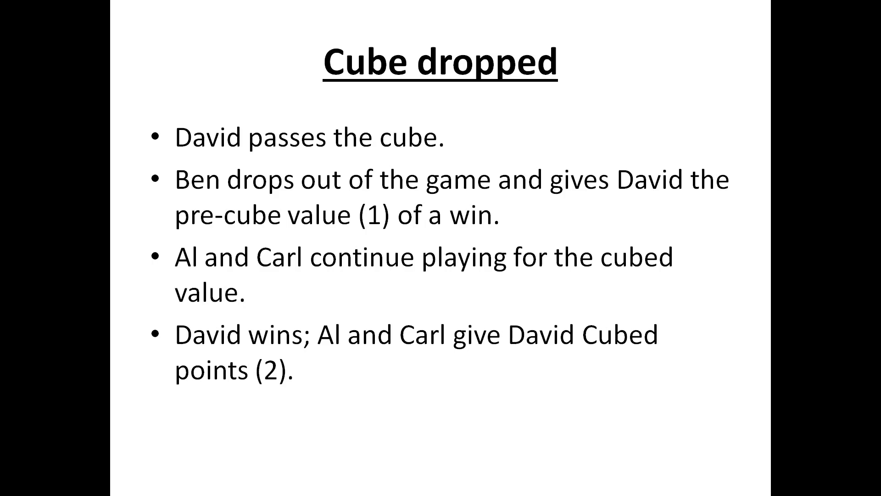
# - On the Chouette page in Chrome, offer the box player's cube and drop the captain from the game
pyautogui.hotkey('alt', 'Tab')
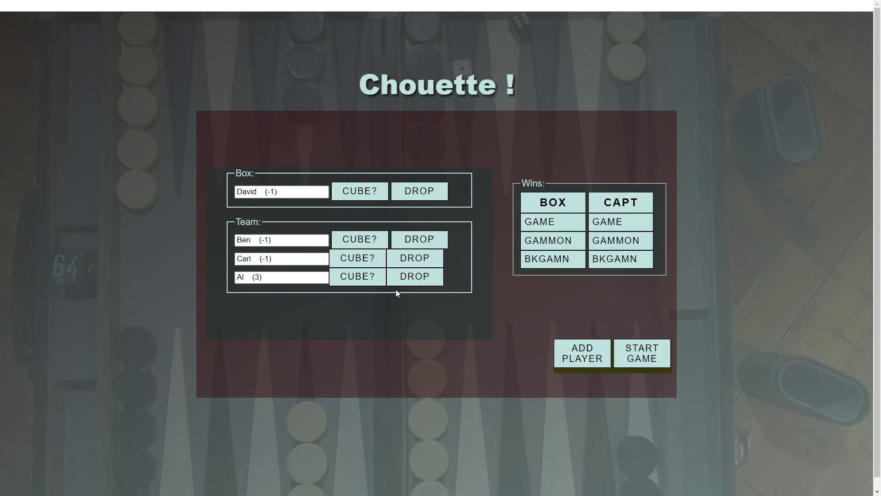
pyautogui.click(362, 193)
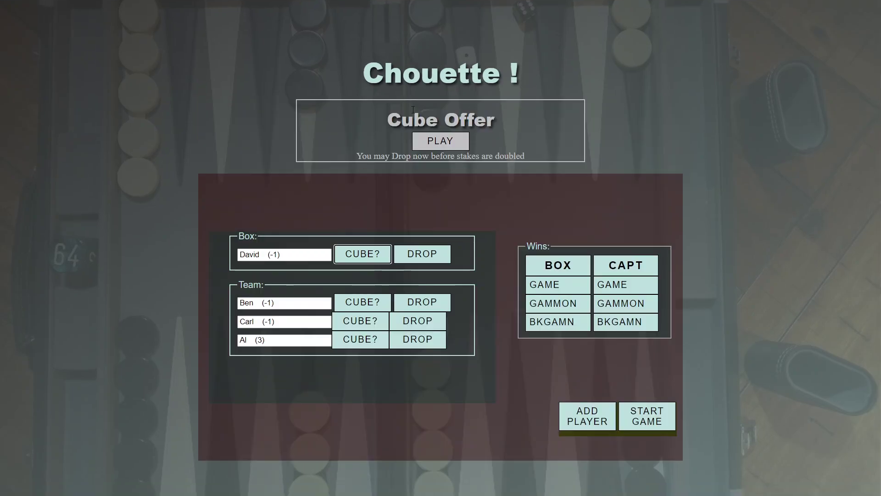
pyautogui.click(423, 303)
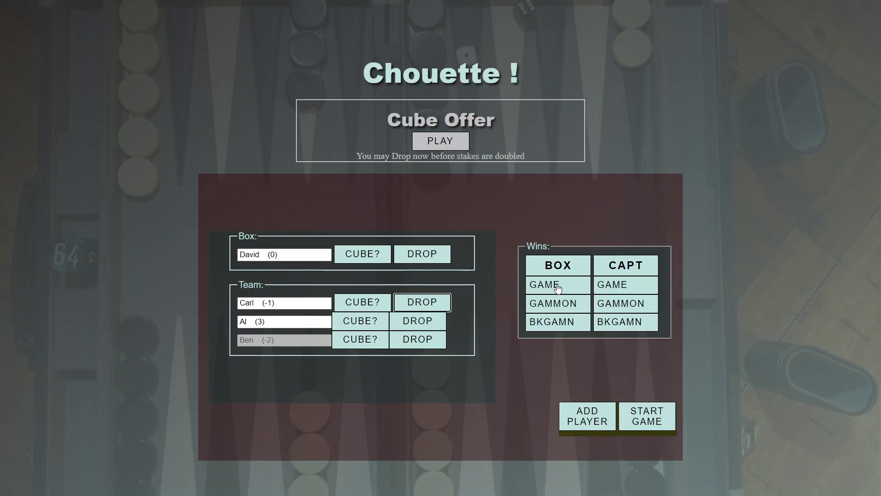
# - Play on at doubled stakes with the remaining team members and record a single-game win for the box
pyautogui.click(440, 144)
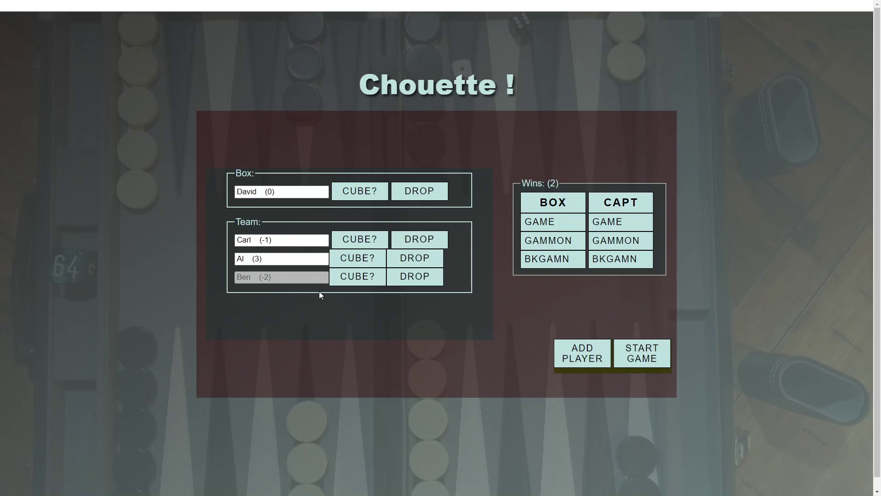
pyautogui.click(541, 225)
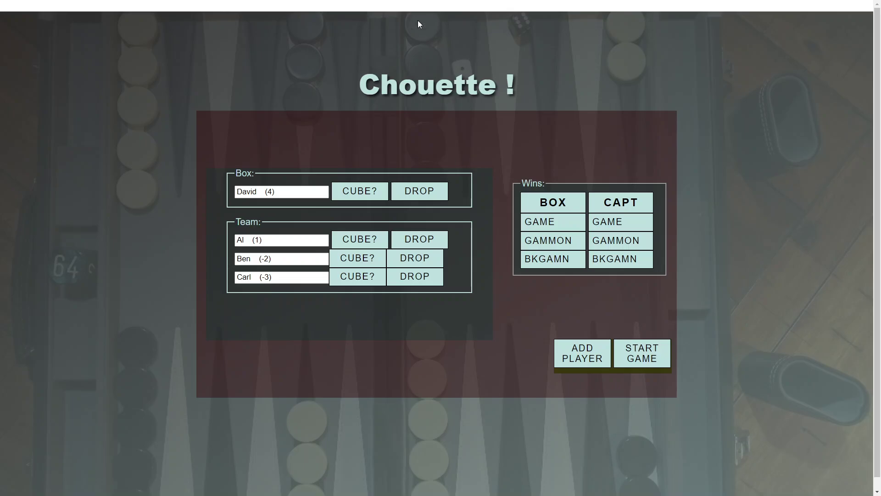
# - Switch to the PowerPoint slide show and advance to the "Other Possible Scenarios" slide
pyautogui.hotkey('alt', 'Tab')
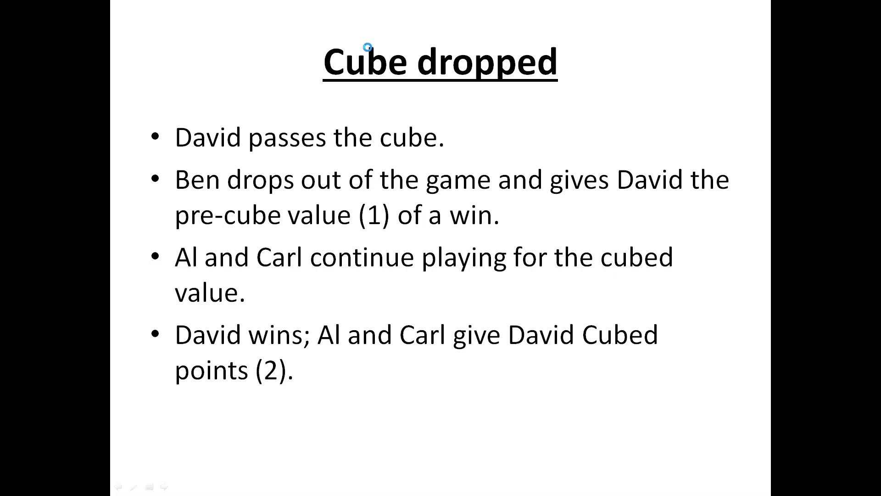
pyautogui.click(368, 49)
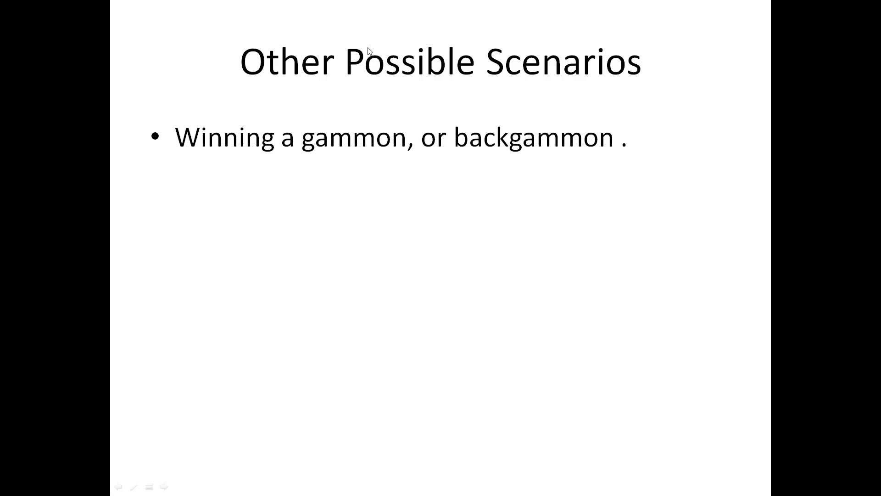